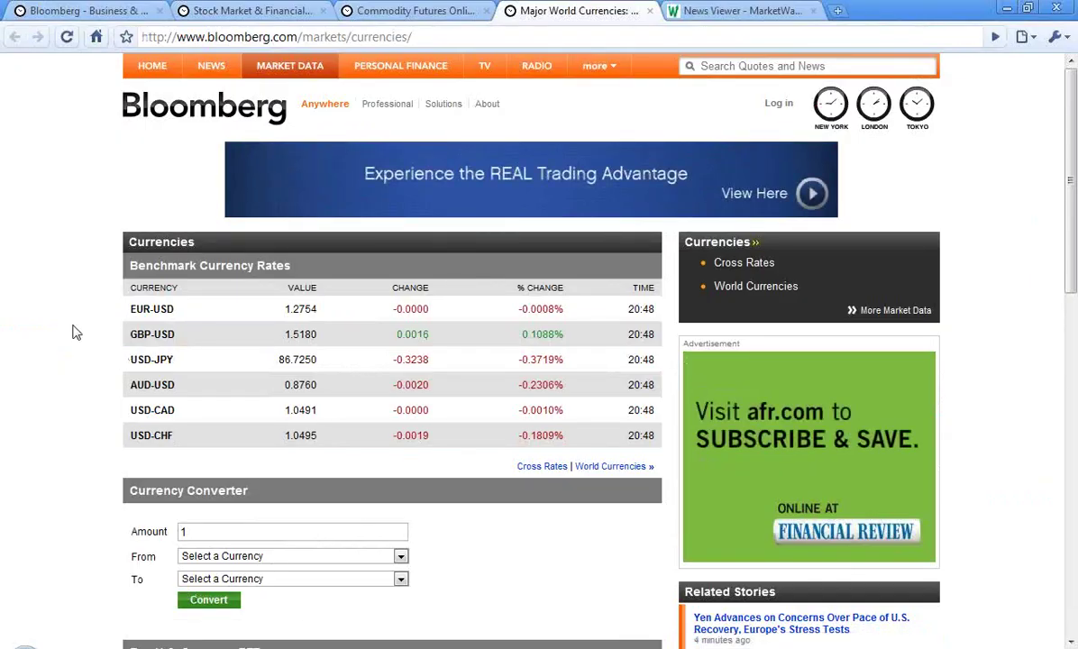
# - Review the Bloomberg market data page from the stock indexes through futures, commodities and currencies to the government bonds
pyautogui.click(267, 14)
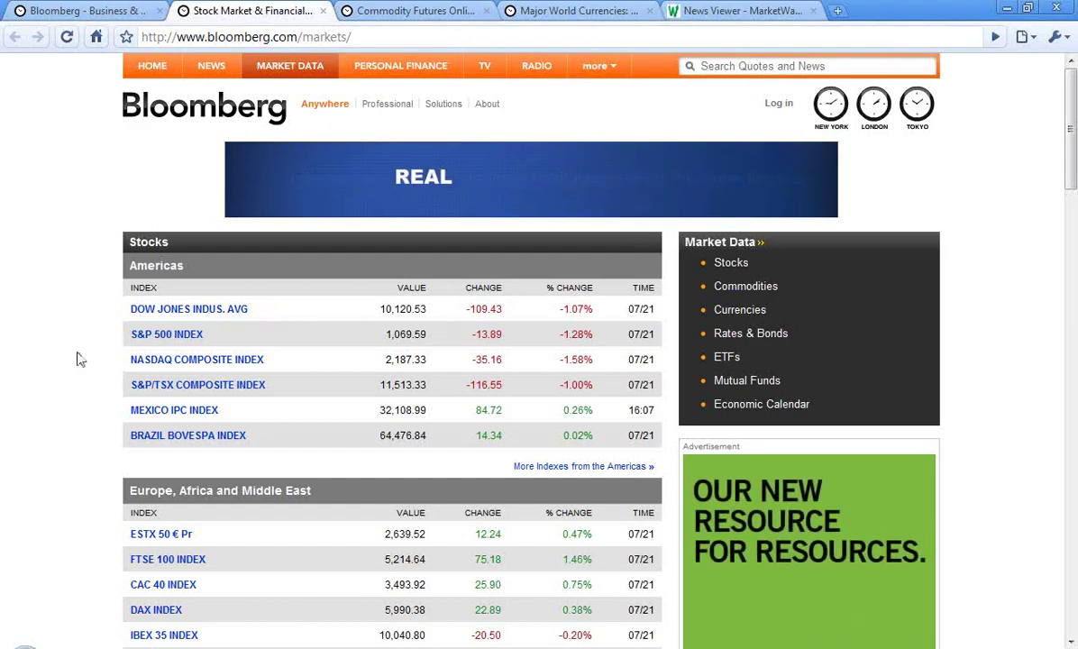
pyautogui.scroll(-3, 78, 359)
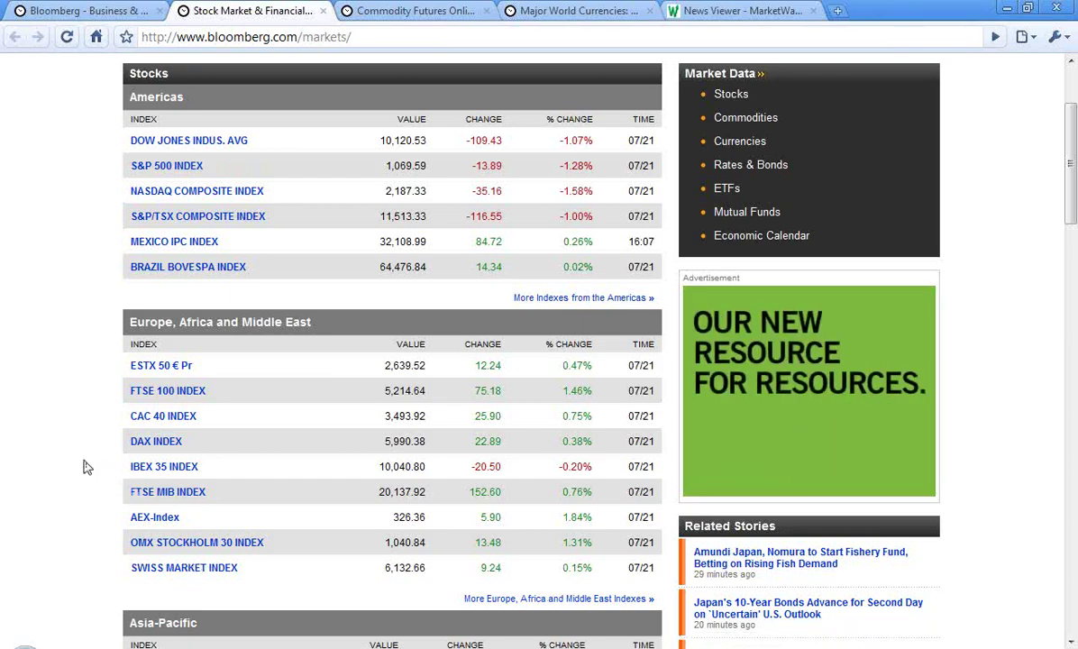
pyautogui.scroll(-4, 87, 467)
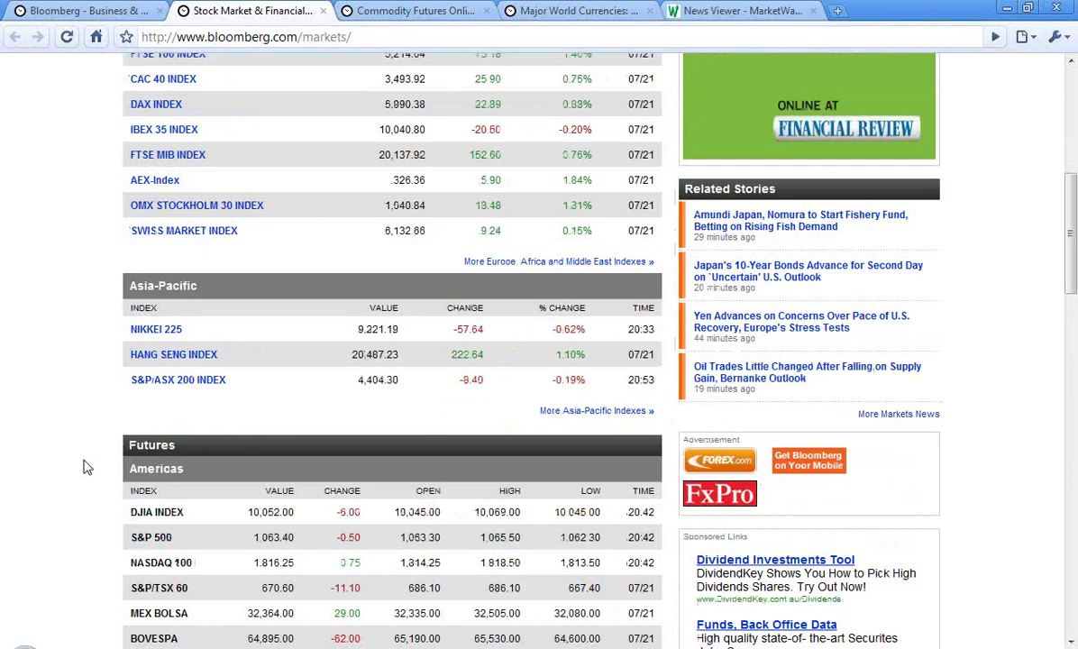
pyautogui.scroll(-4, 86, 467)
pyautogui.scroll(-2, 87, 467)
pyautogui.scroll(-2, 87, 467)
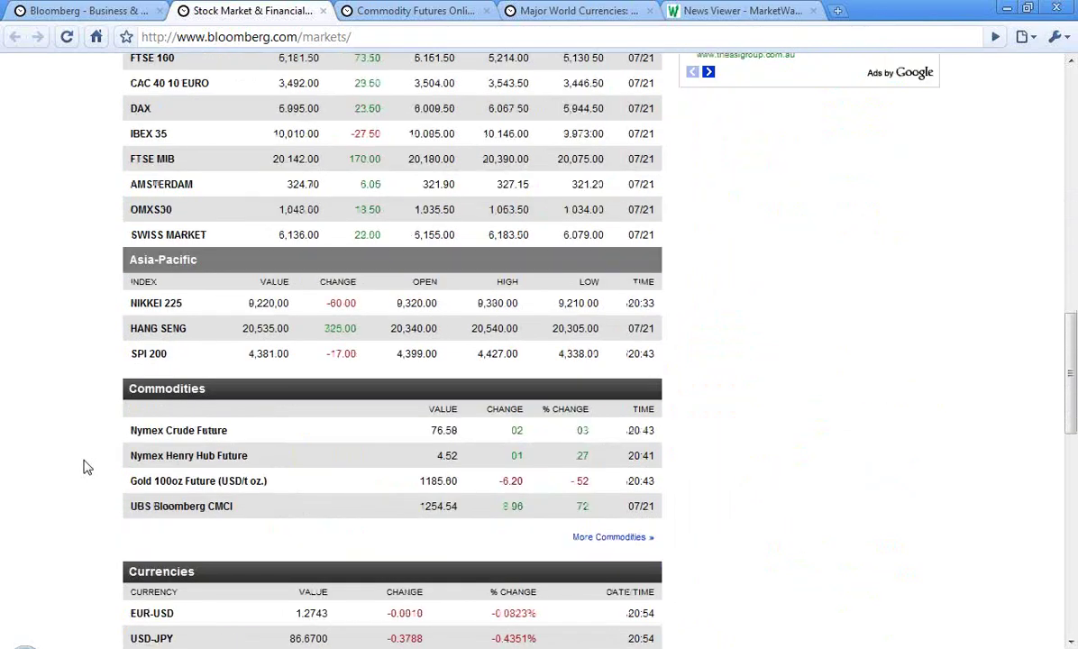
pyautogui.scroll(4, 87, 467)
pyautogui.scroll(-2, 87, 467)
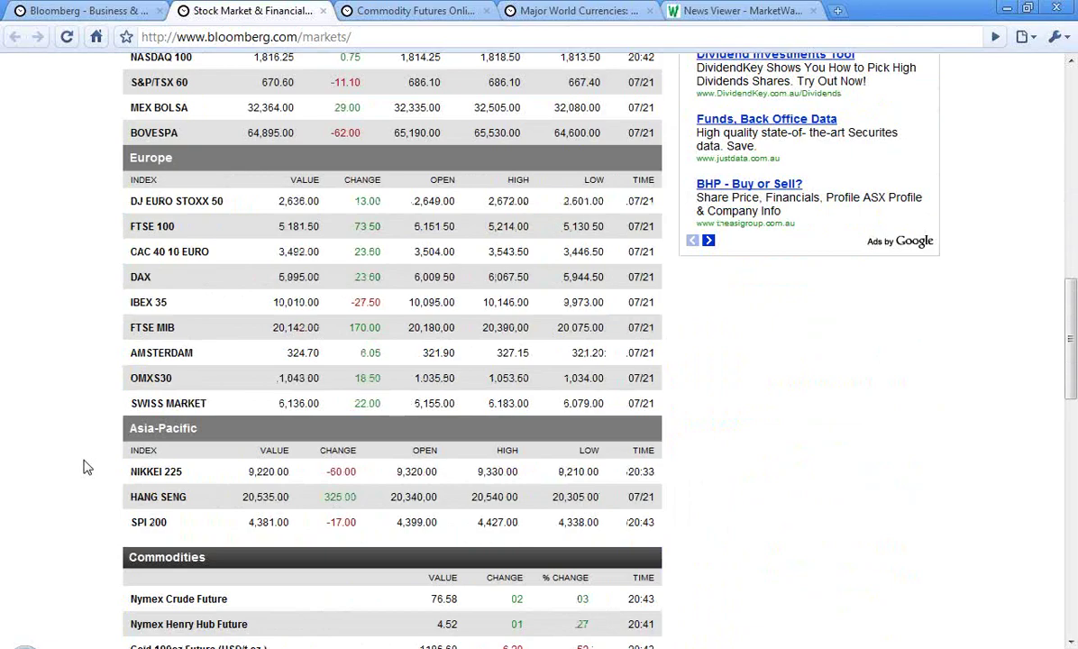
pyautogui.scroll(-4, 87, 466)
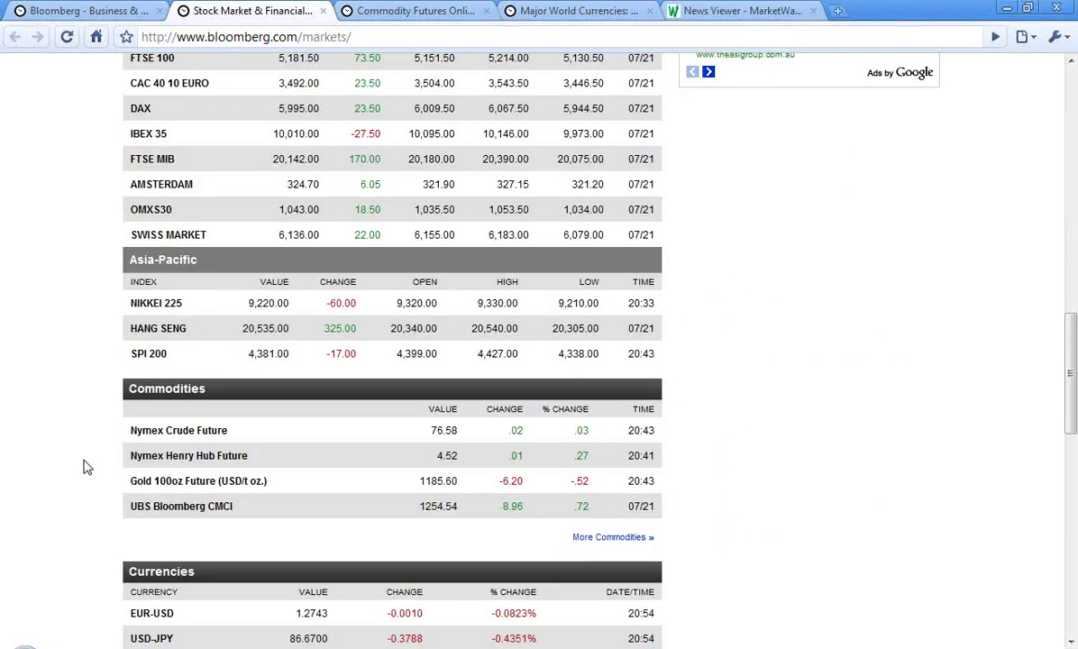
pyautogui.scroll(-2, 87, 466)
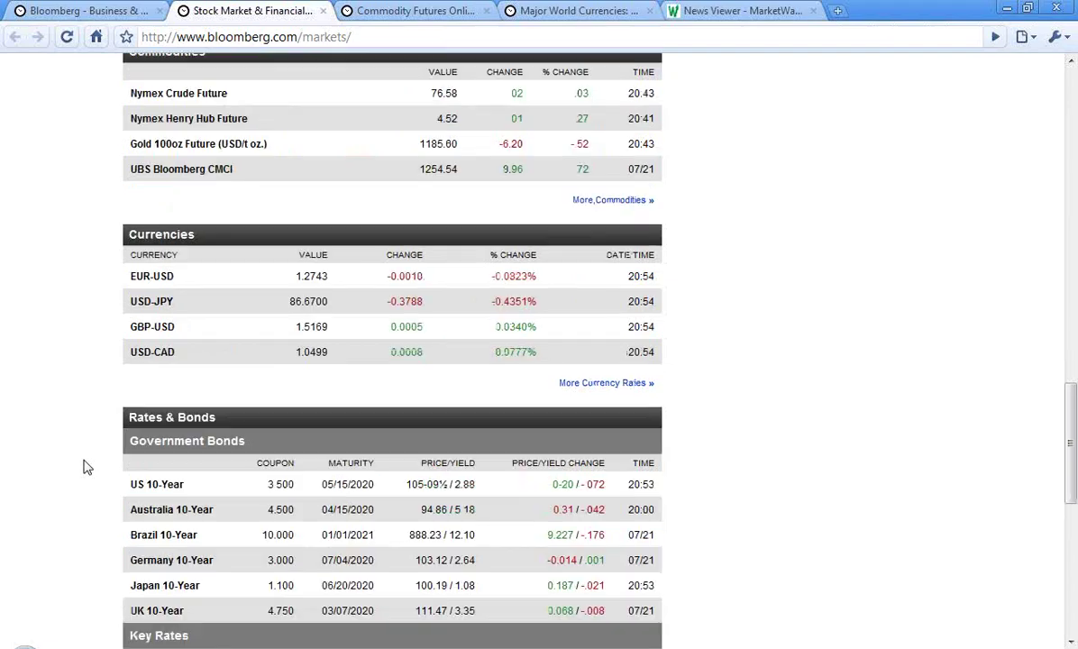
# - Examine Bloomberg's commodity futures prices from energy through livestock, and return to the major world currencies page
pyautogui.click(387, 11)
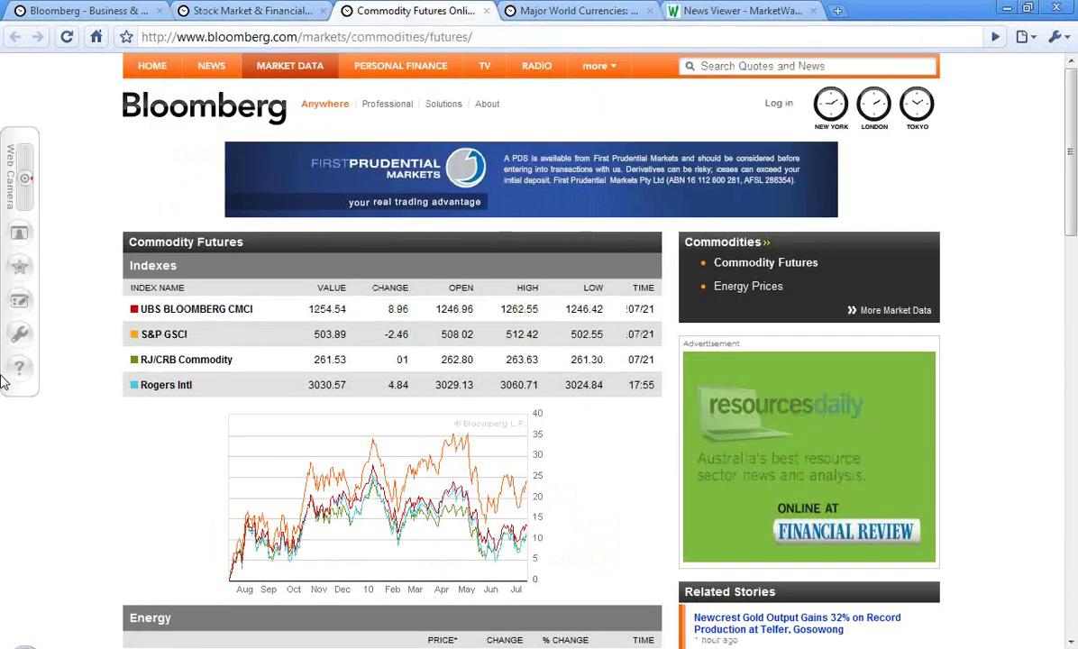
pyautogui.scroll(-2, 67, 432)
pyautogui.scroll(-4, 67, 433)
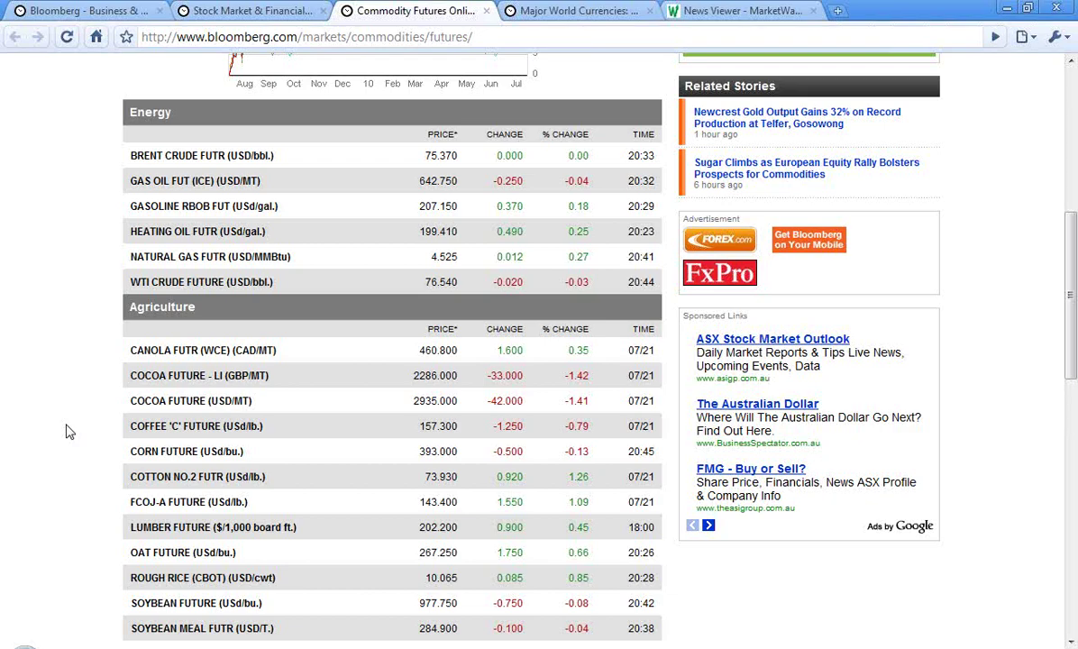
pyautogui.scroll(-8, 65, 432)
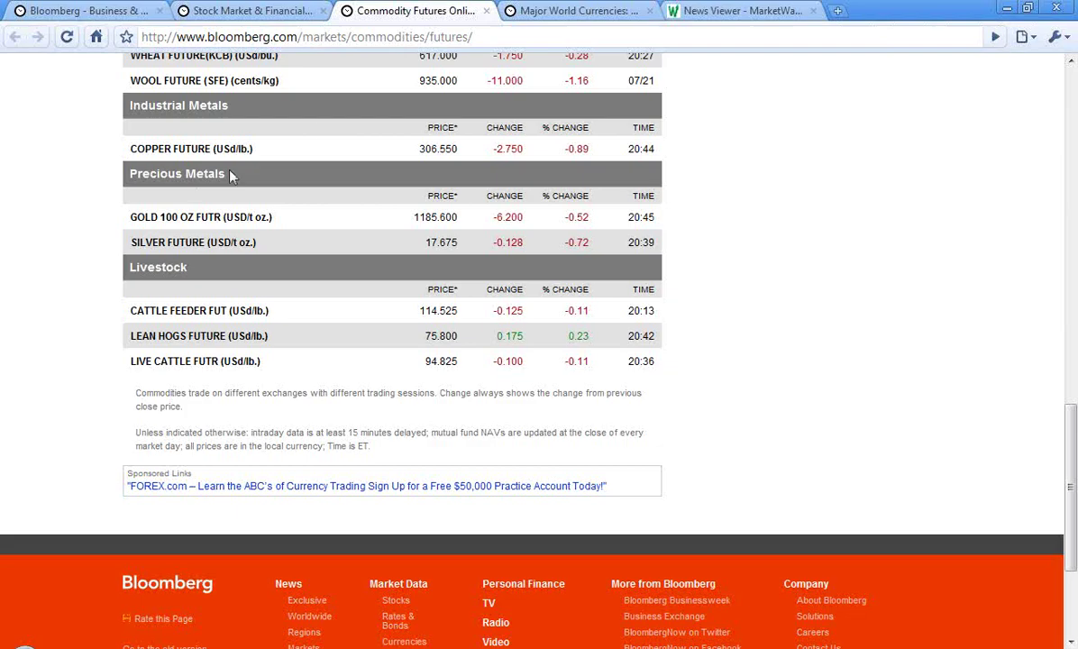
pyautogui.click(528, 15)
# - Switch to Falcon Trader and display the daily BP Plc share price chart
pyautogui.moveTo(45, 233)
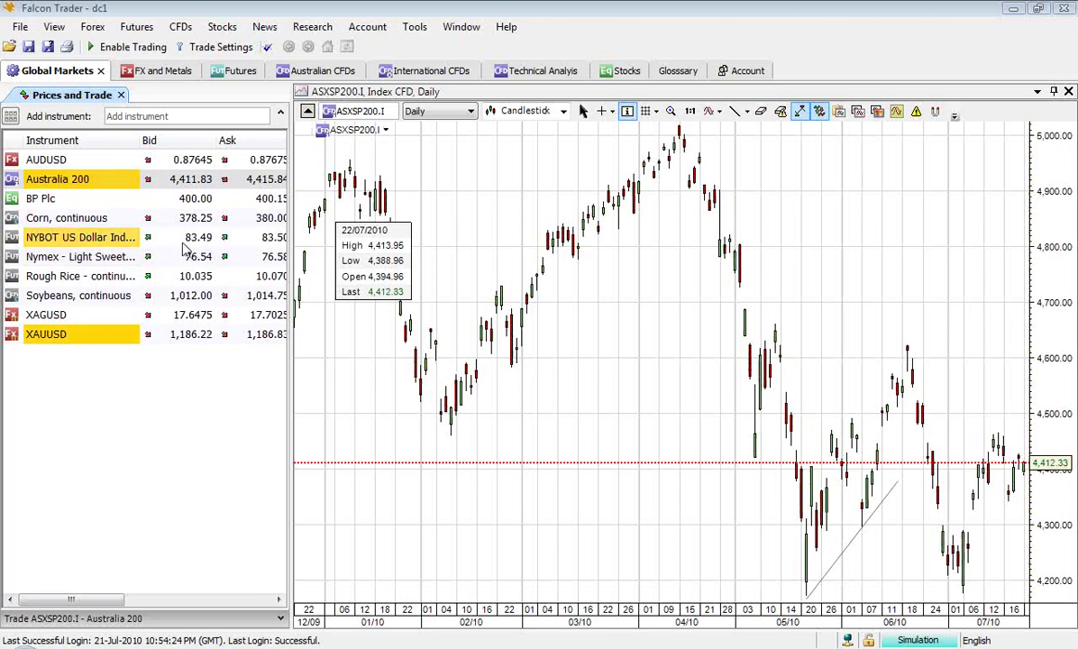
pyautogui.click(54, 198)
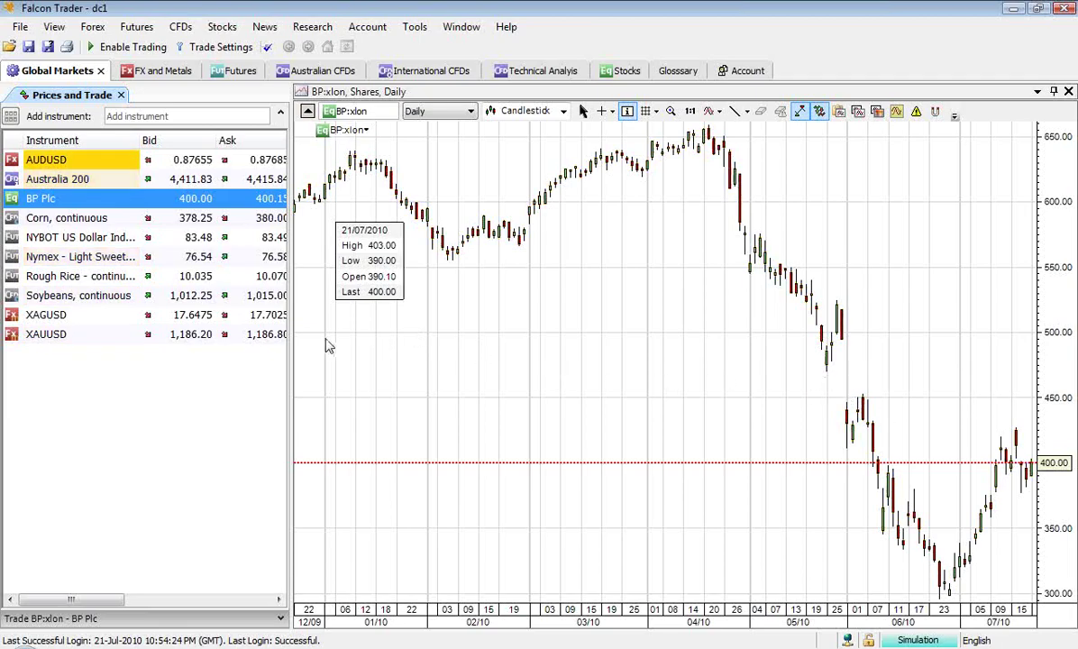
# - Display the Corn, continuous chart at the weekly interval and examine price against its falling trend line
pyautogui.click(67, 220)
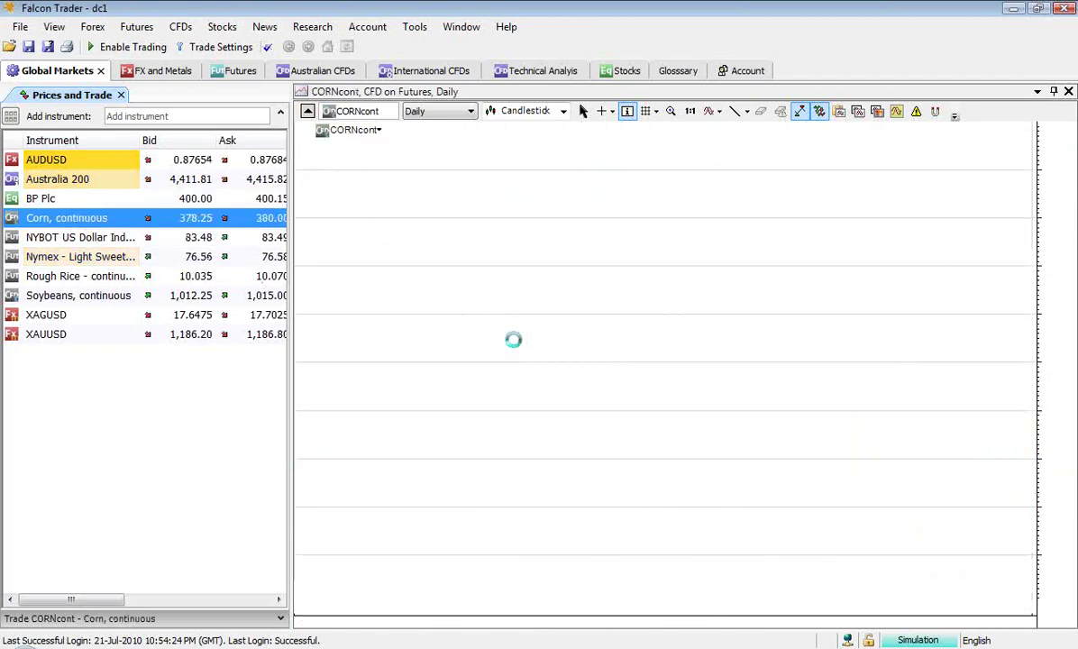
pyautogui.click(469, 112)
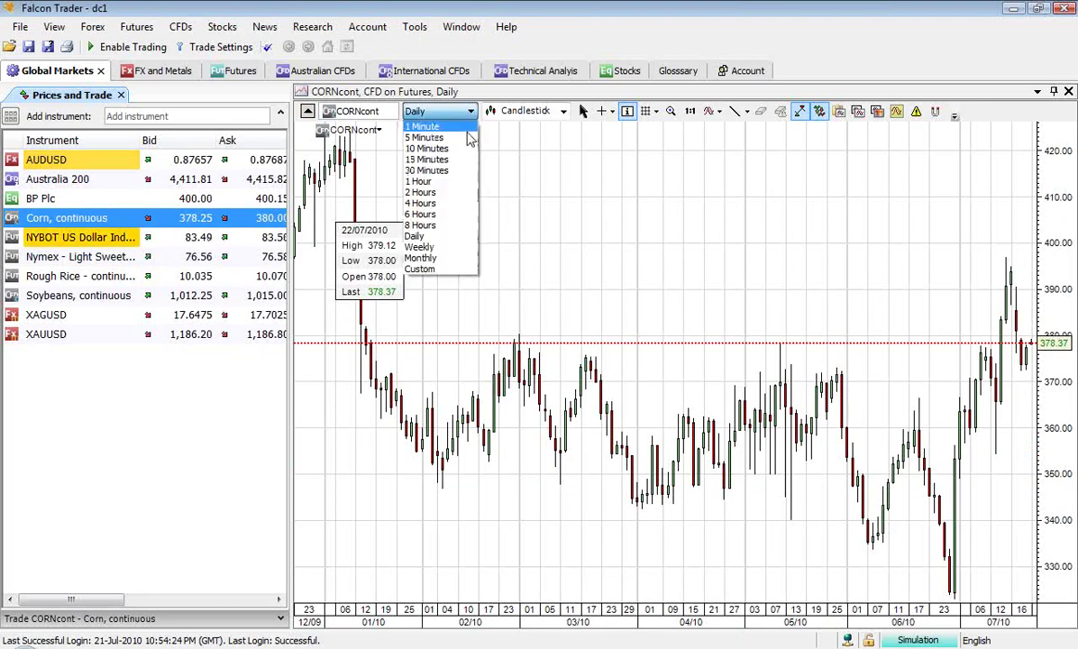
pyautogui.click(458, 248)
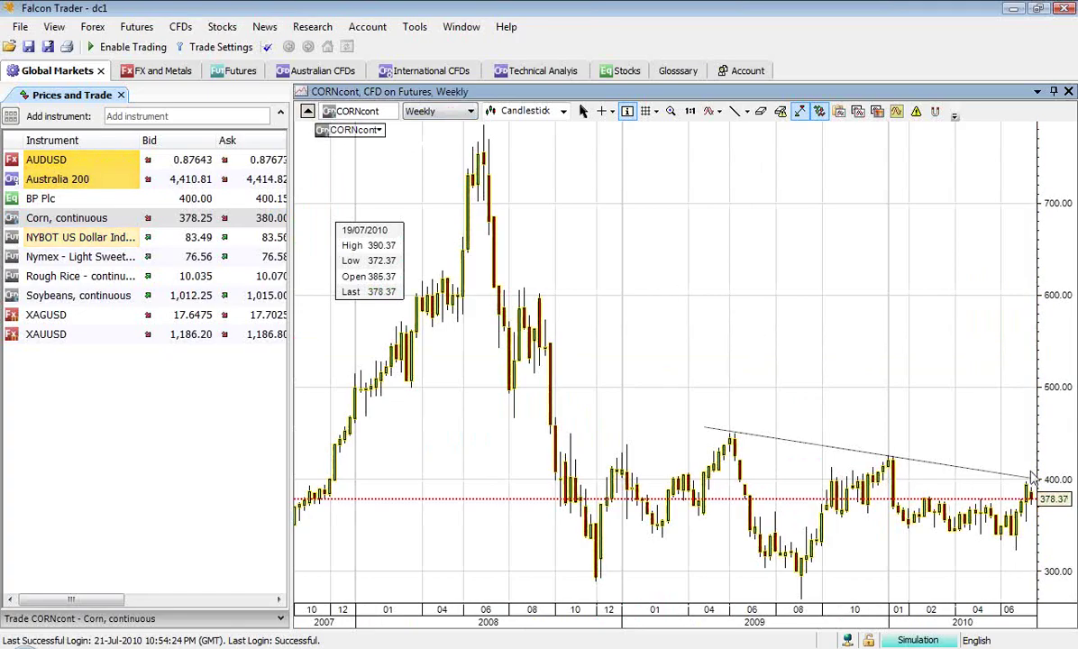
pyautogui.click(982, 478)
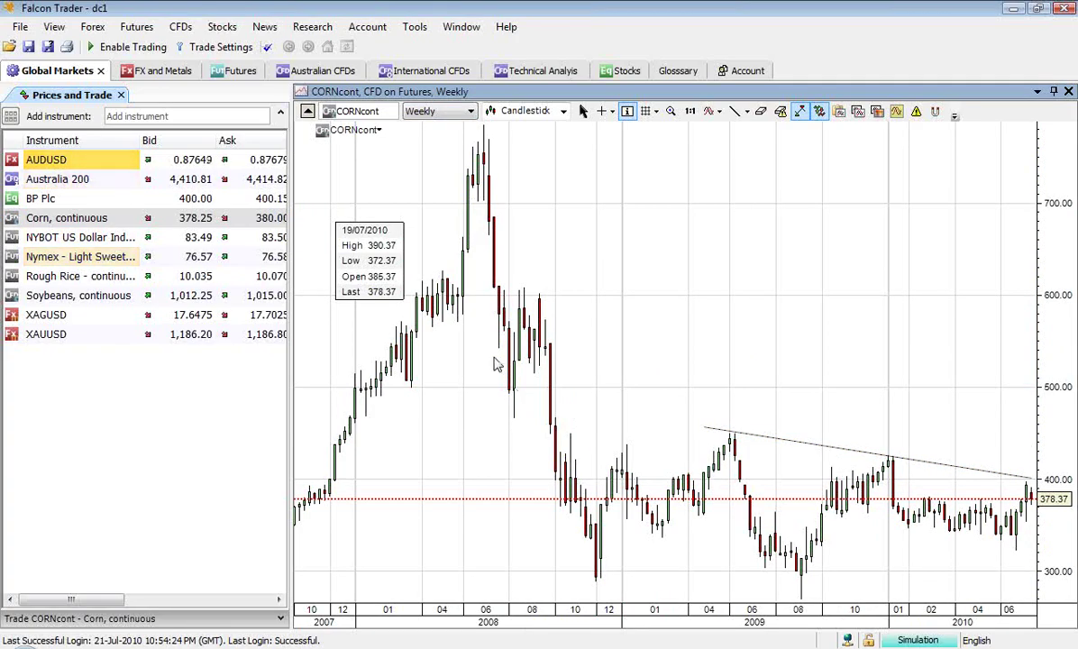
# - Display the weekly Soybeans, continuous chart, and bring up Rough Rice, continuous at the daily interval
pyautogui.click(70, 298)
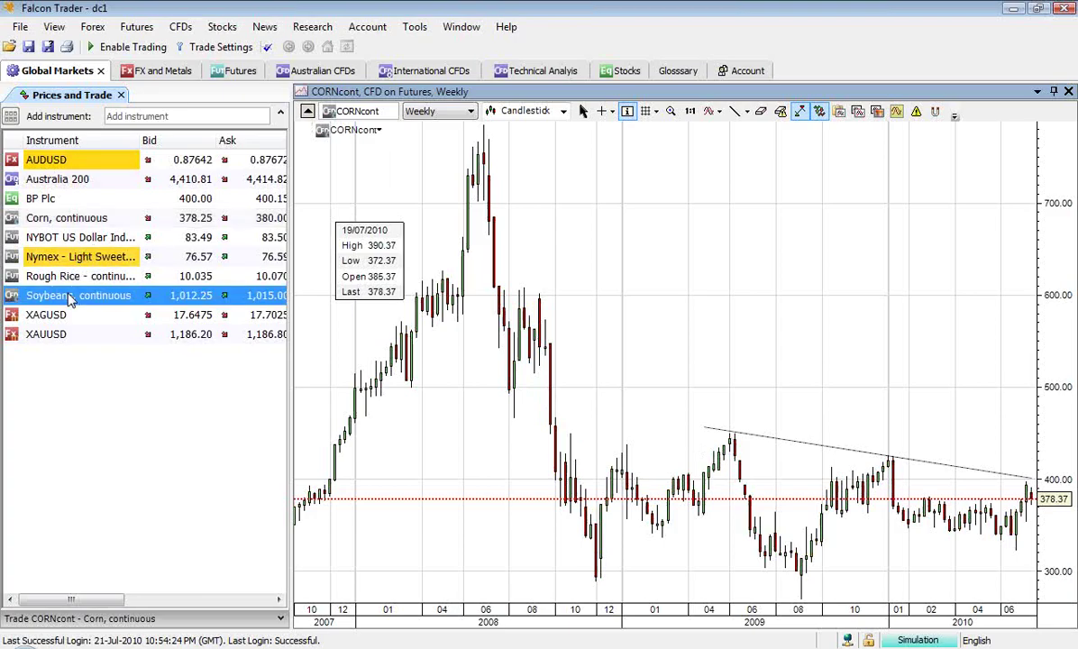
pyautogui.doubleClick(71, 298)
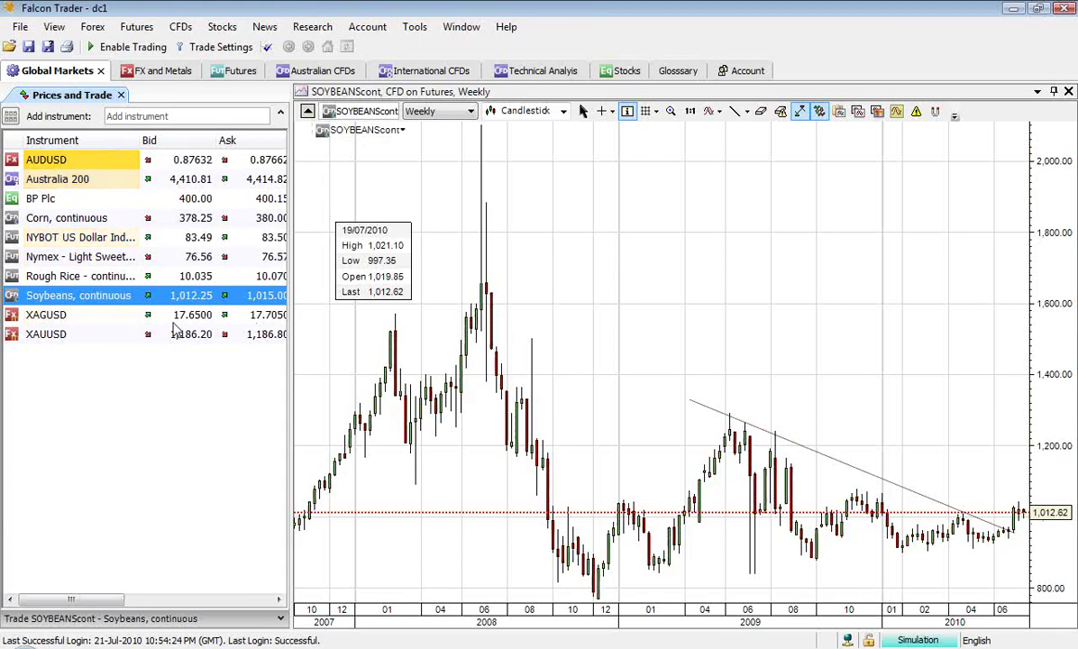
pyautogui.moveTo(88, 275); pyautogui.dragTo(646, 262)
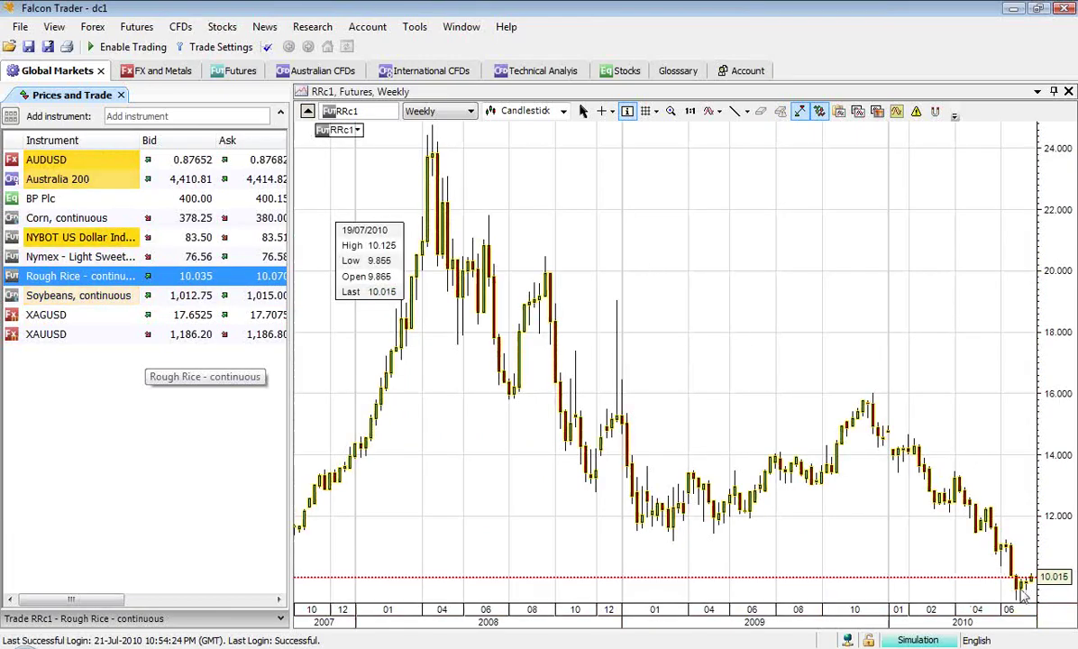
pyautogui.click(471, 112)
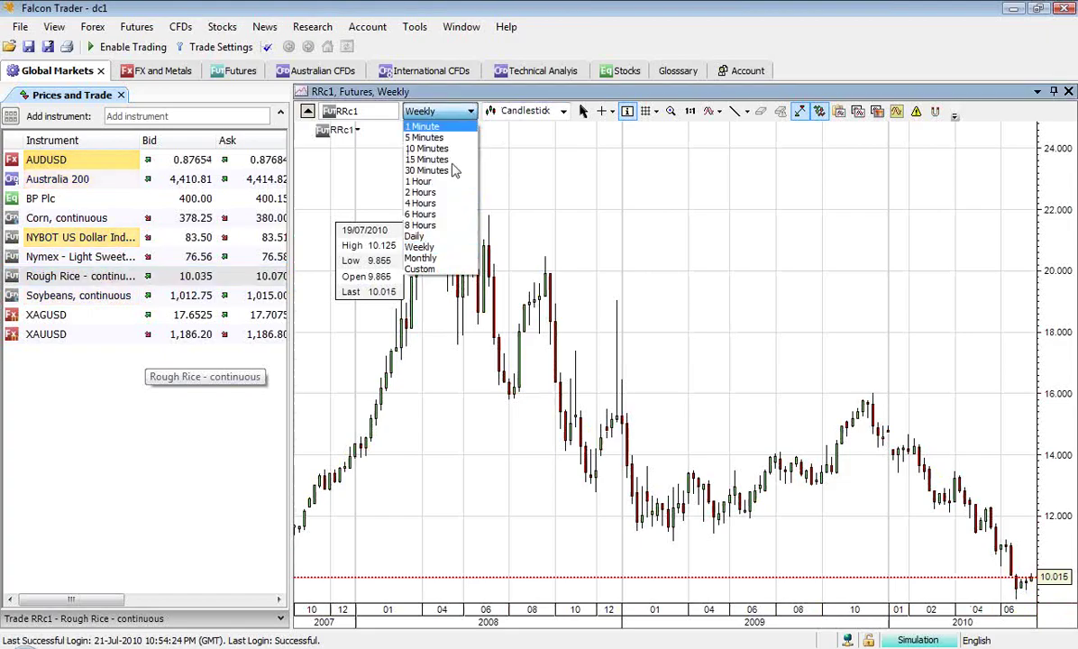
pyautogui.click(451, 238)
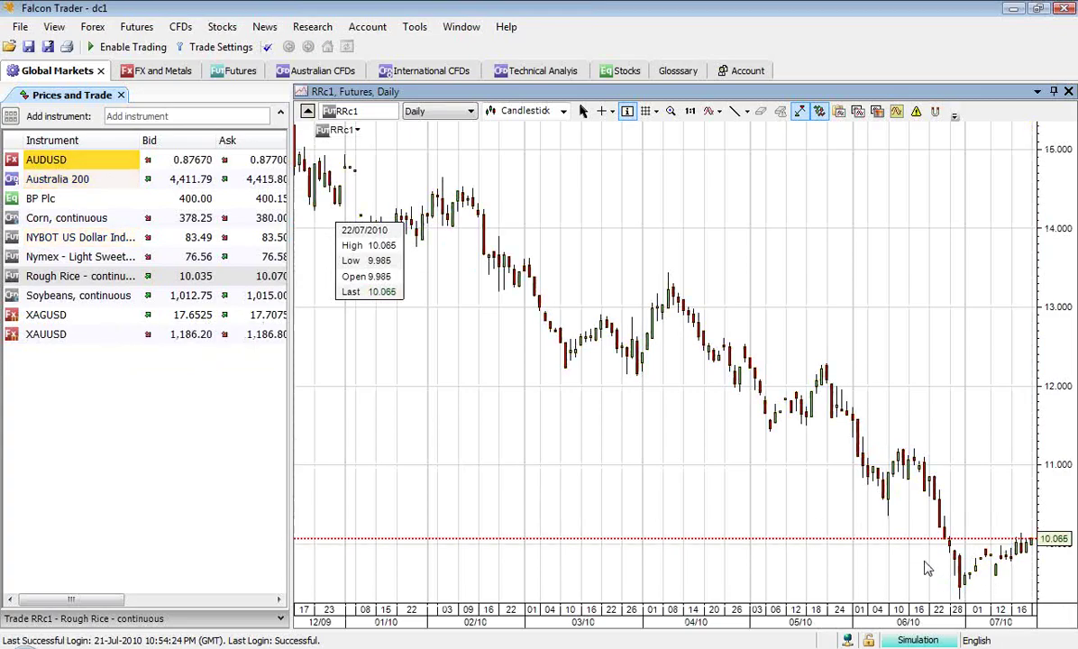
# - Display the XAUUSD chart at the weekly interval to examine its rising trend line, and bring up the weekly XAGUSD chart
pyautogui.moveTo(5, 249)
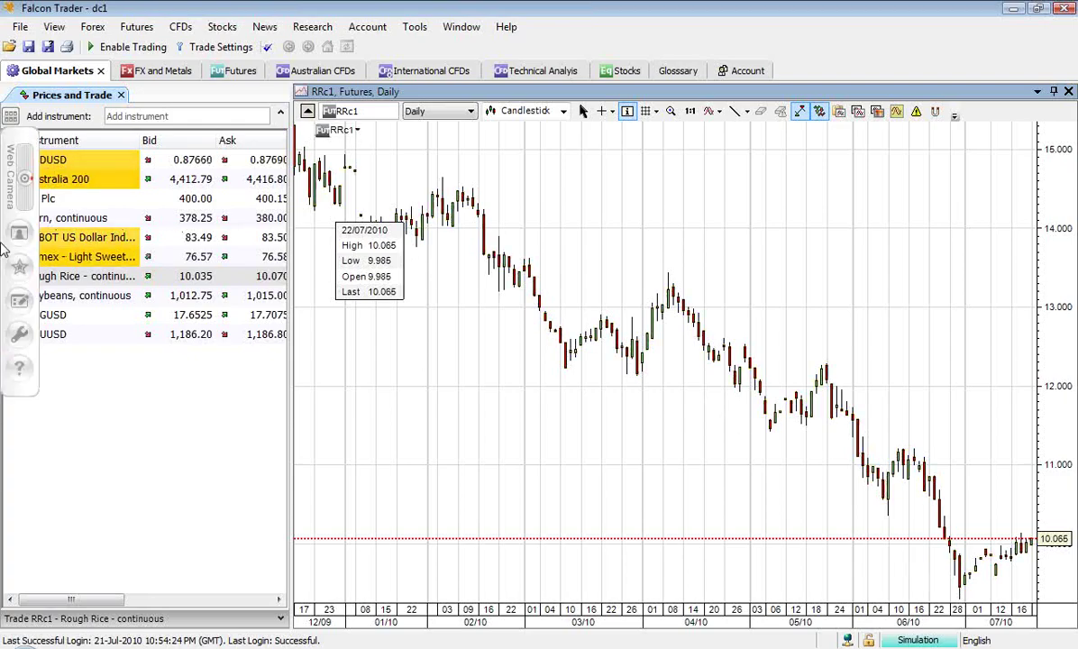
pyautogui.click(56, 335)
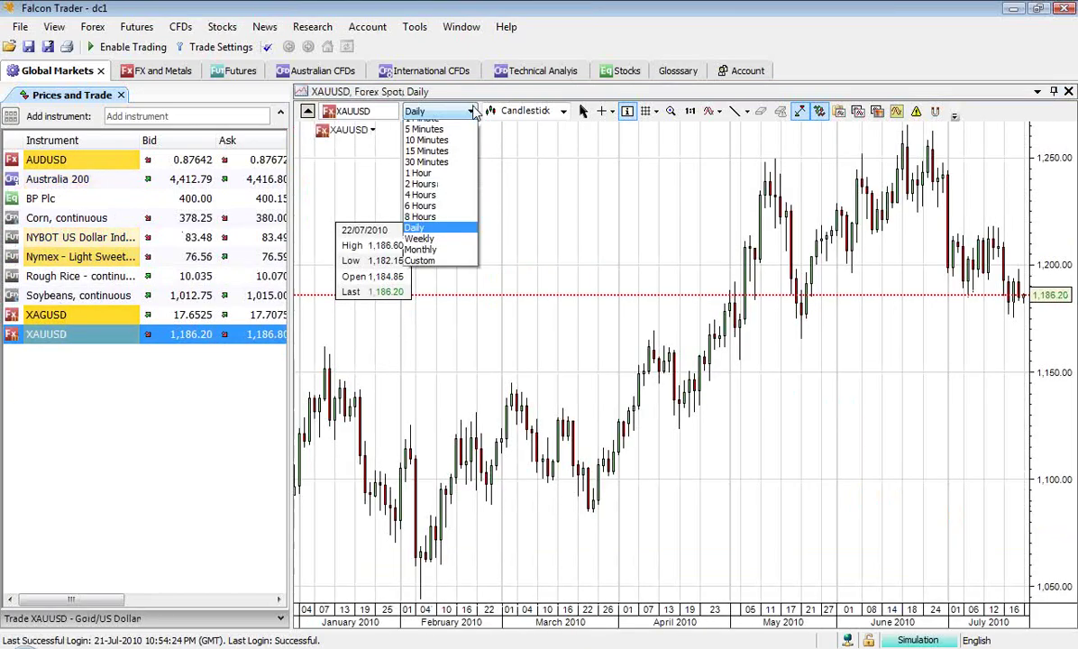
pyautogui.click(435, 247)
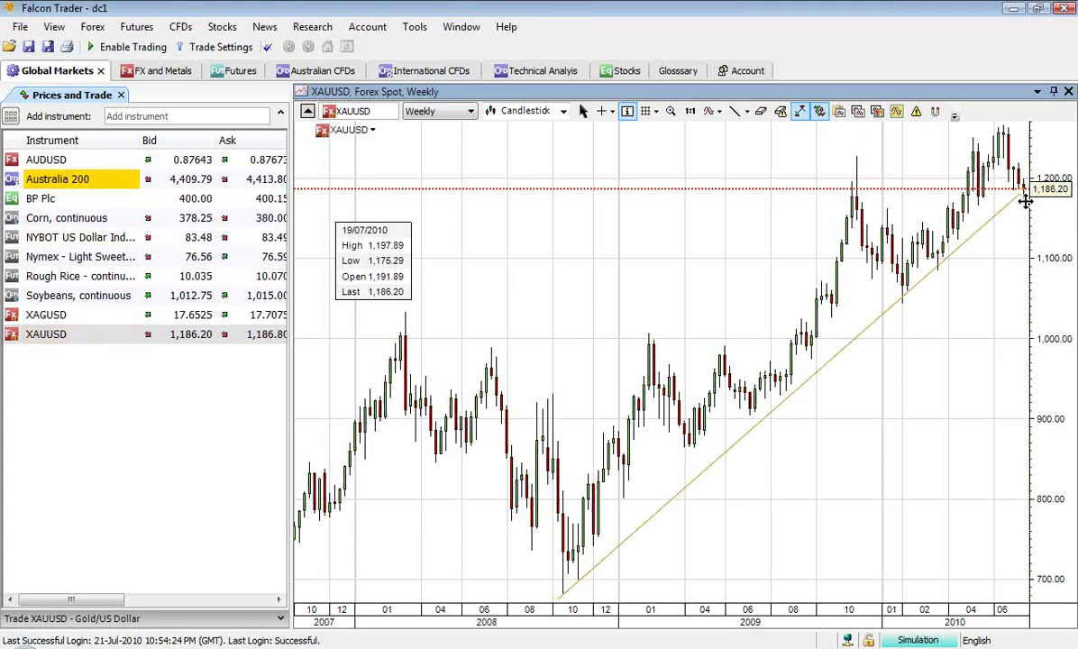
pyautogui.moveTo(1026, 203); pyautogui.dragTo(1035, 208)
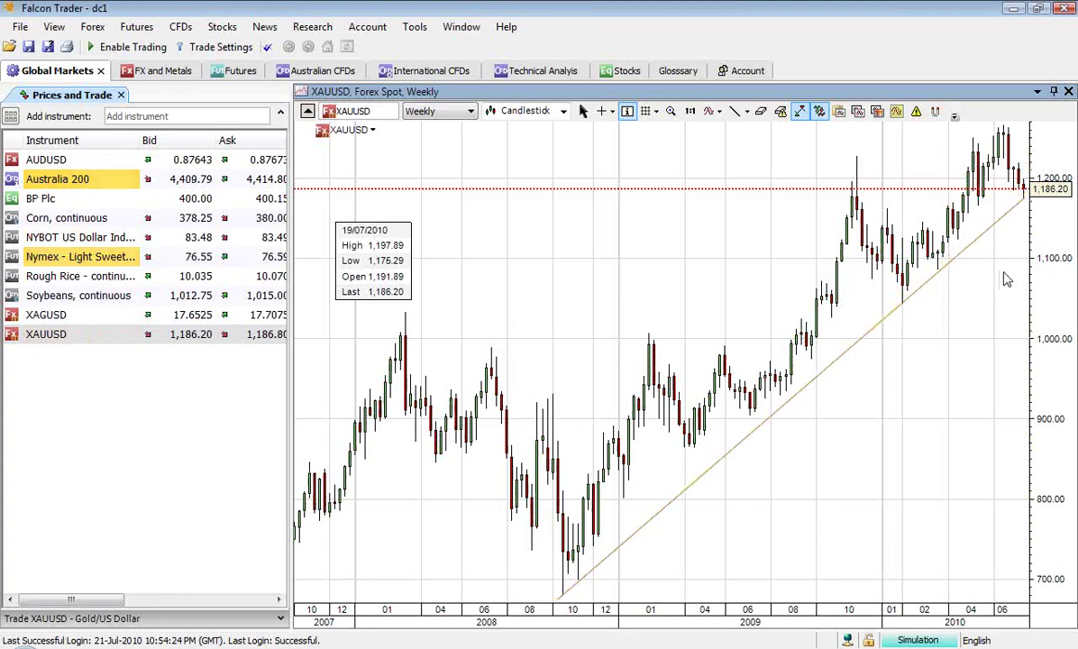
pyautogui.moveTo(1018, 250); pyautogui.dragTo(990, 268)
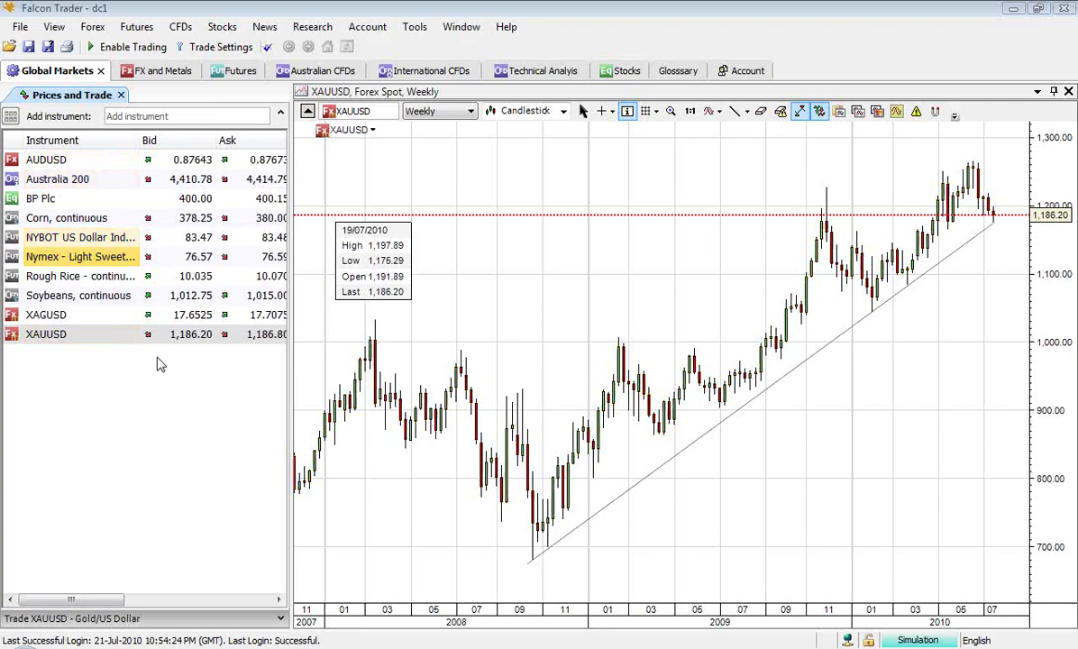
pyautogui.moveTo(72, 313); pyautogui.dragTo(538, 278)
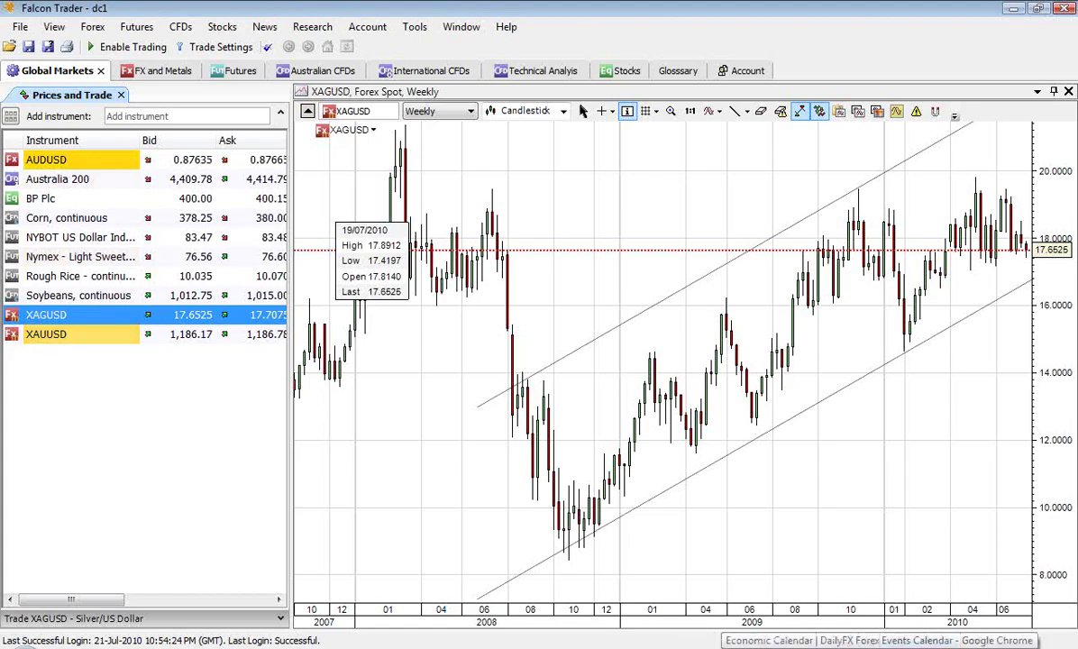
# - Switch to the DailyFX Economic Calendar in Google Chrome and review the events for Thursday Jul 22 and Friday Jul 23
pyautogui.click(879, 646)
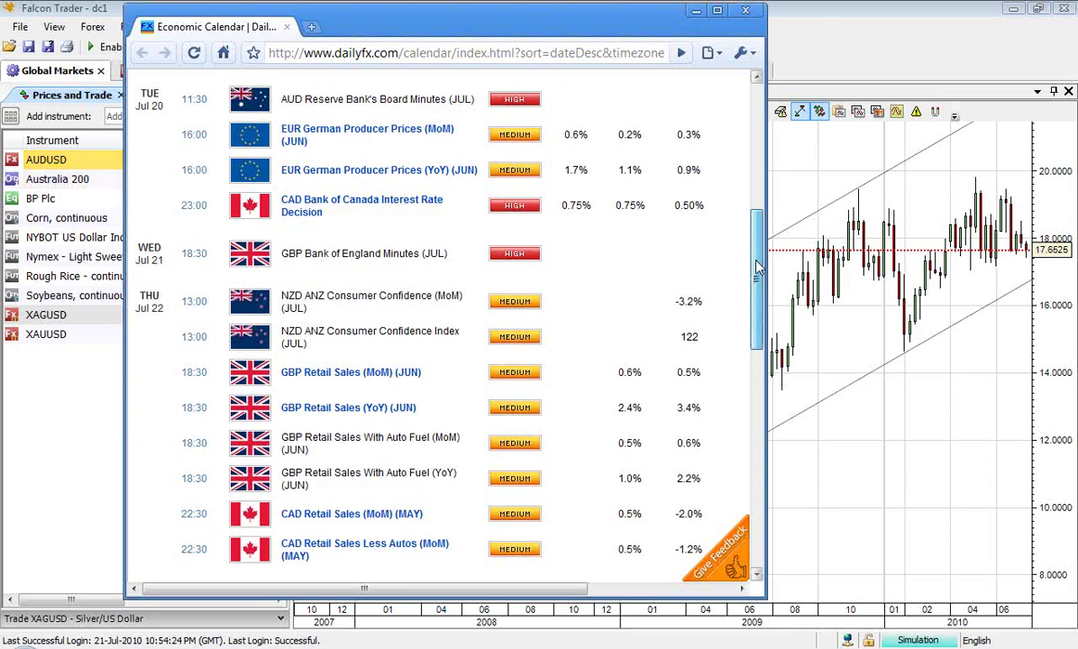
pyautogui.moveTo(758, 266)
pyautogui.mouseDown()
pyautogui.moveTo(762, 302)
pyautogui.moveTo(762, 286)
pyautogui.mouseUp()
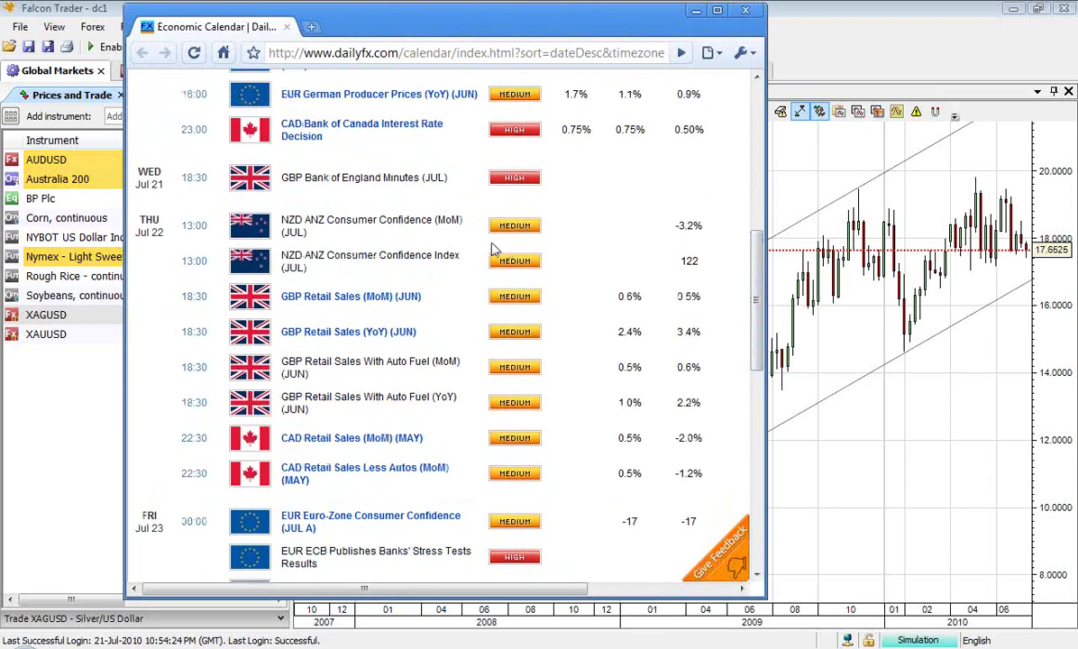